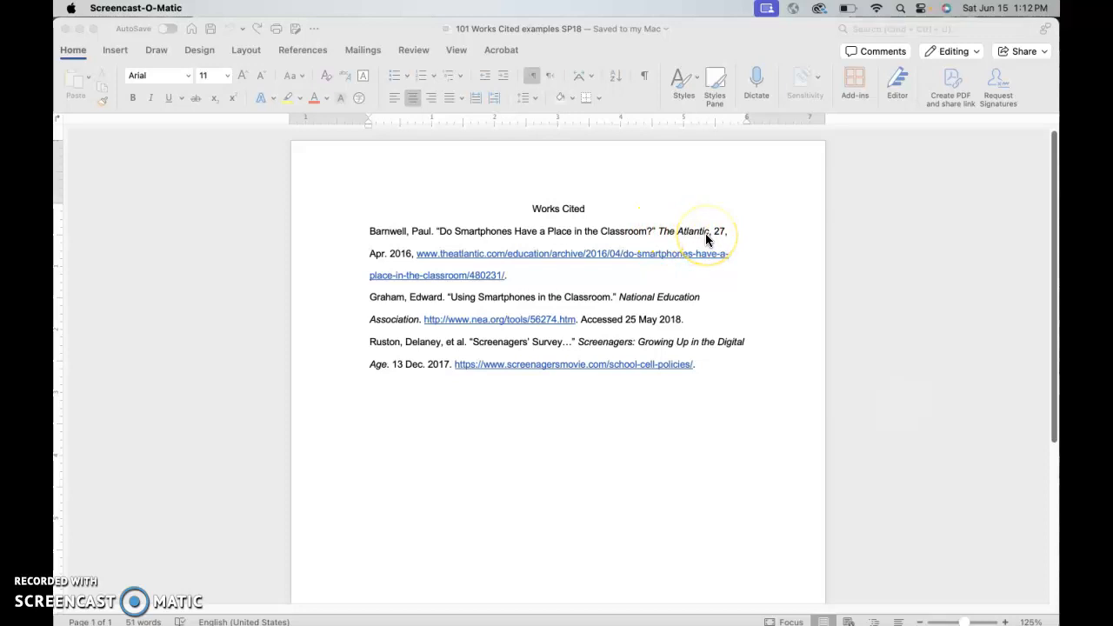
Step: Highlight the italicized container title in each Works Cited entry to examine it
left_click(687, 231)
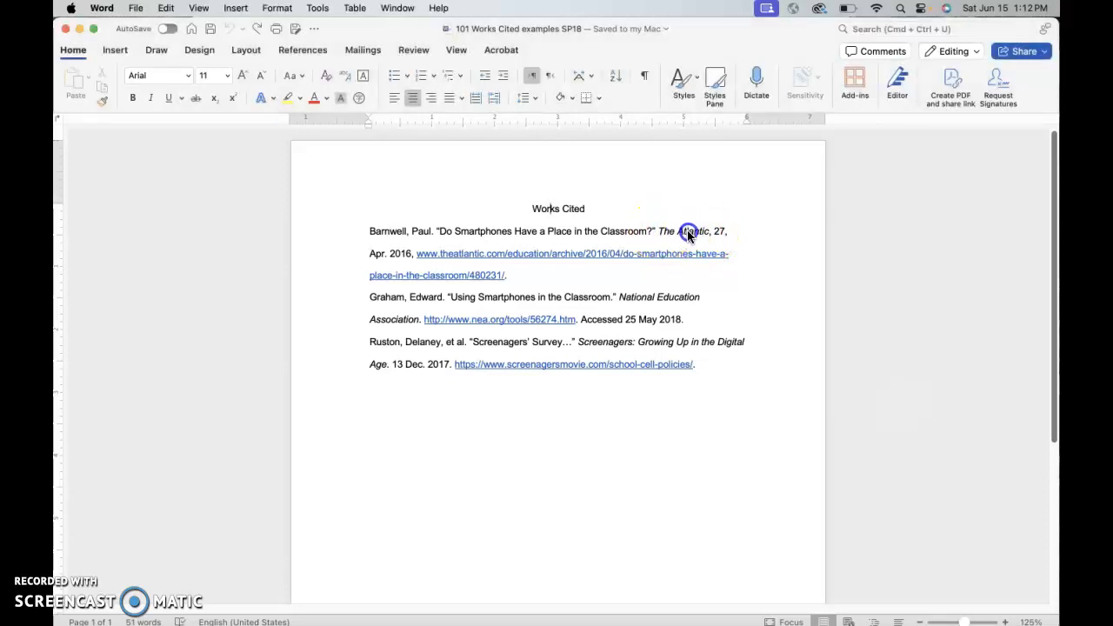
left_click_drag(658, 231, 696, 231)
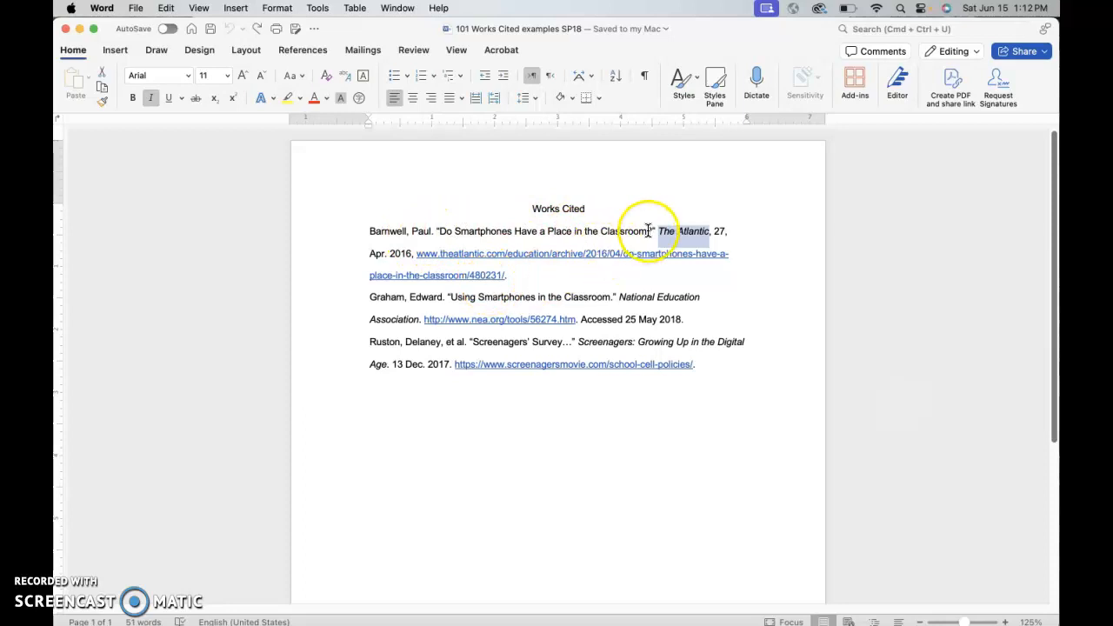
left_click(668, 285)
left_click_drag(630, 298, 408, 313)
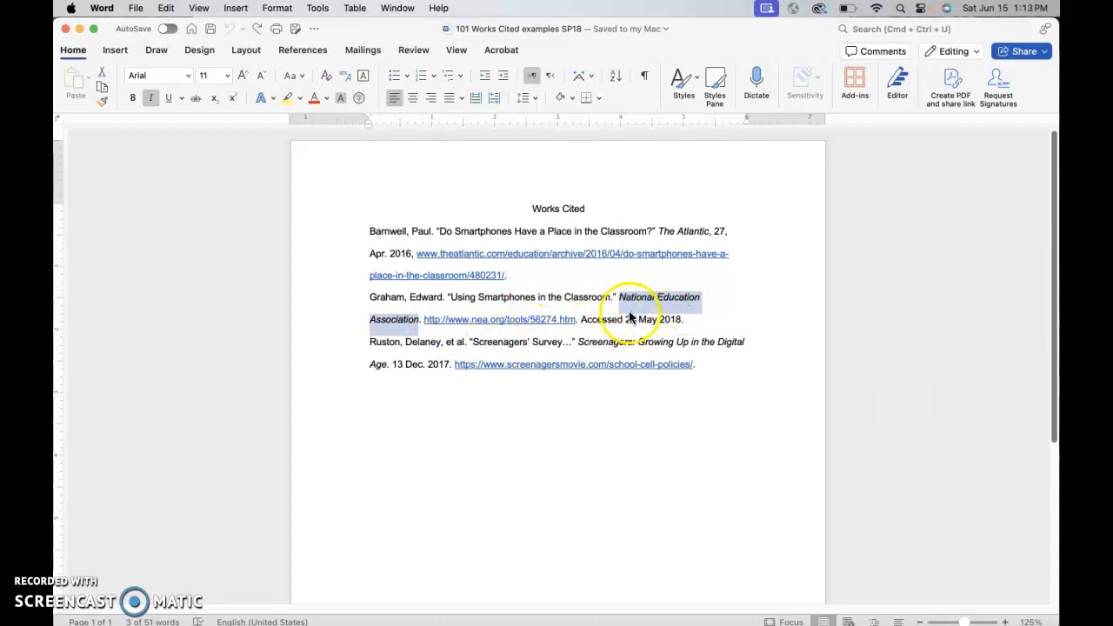
left_click(600, 342)
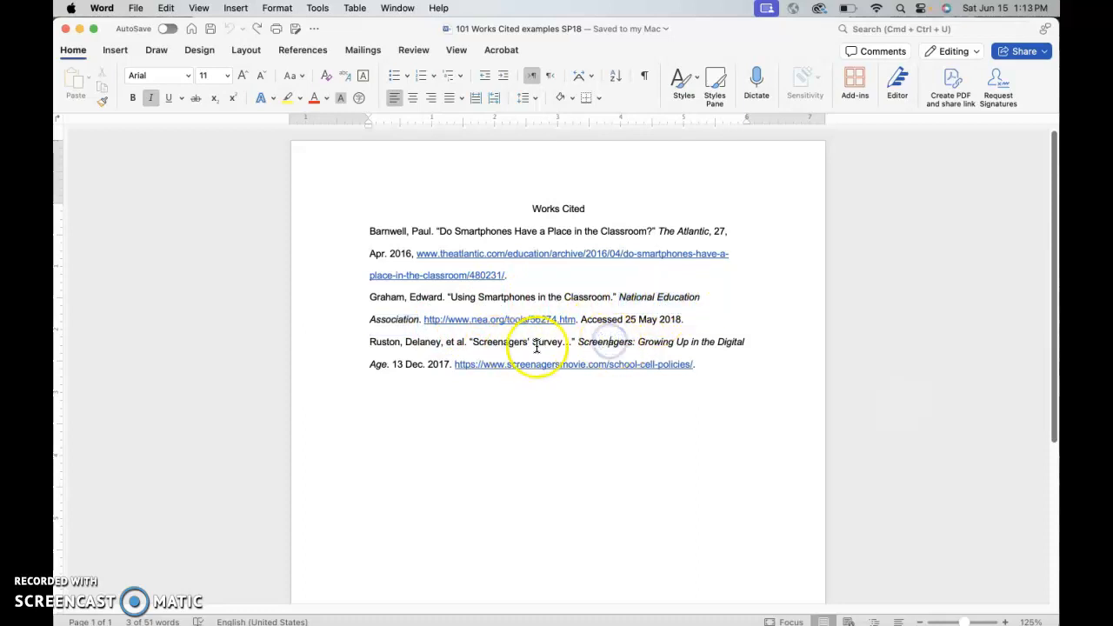
left_click(580, 342)
left_click_drag(580, 342, 387, 358)
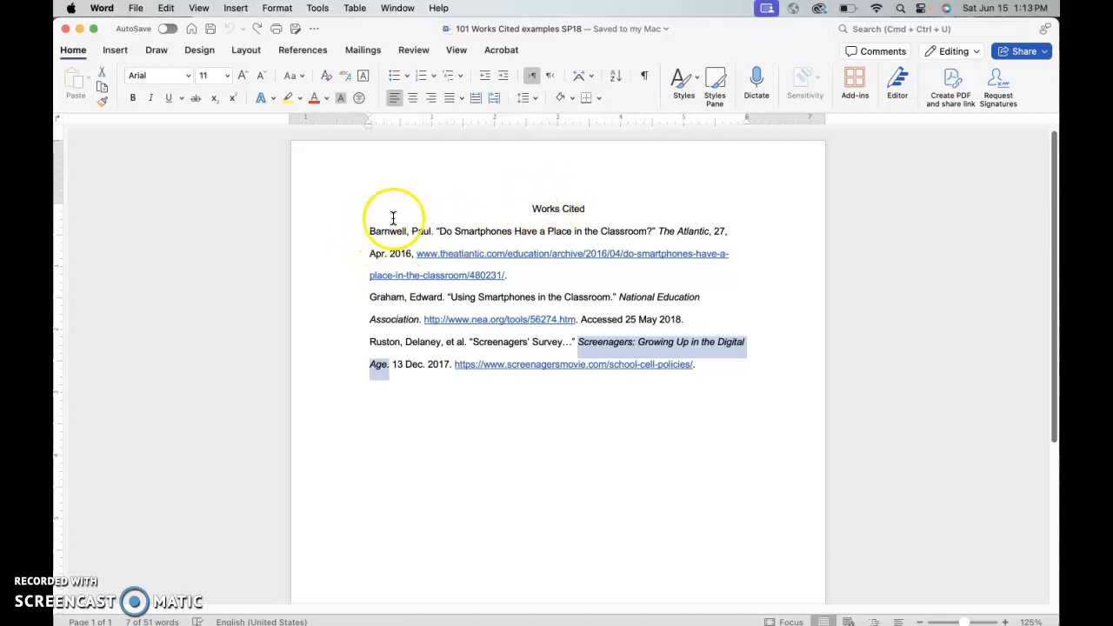
Step: Highlight the whole list, the centred Works Cited heading and the first author's surname to examine them
left_click_drag(522, 207, 713, 367)
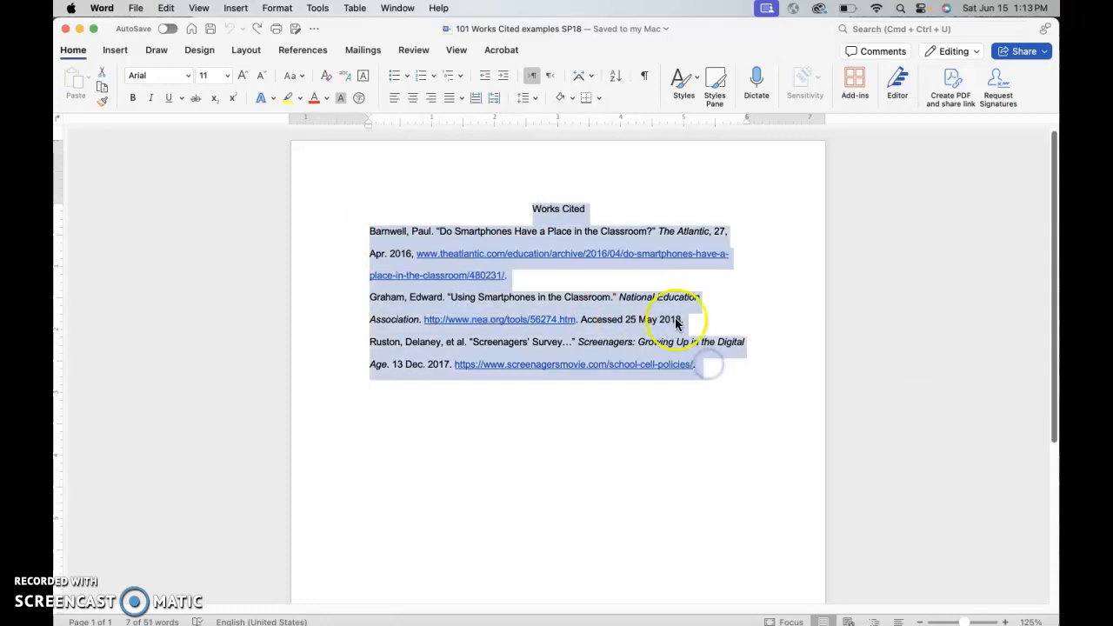
left_click(534, 209)
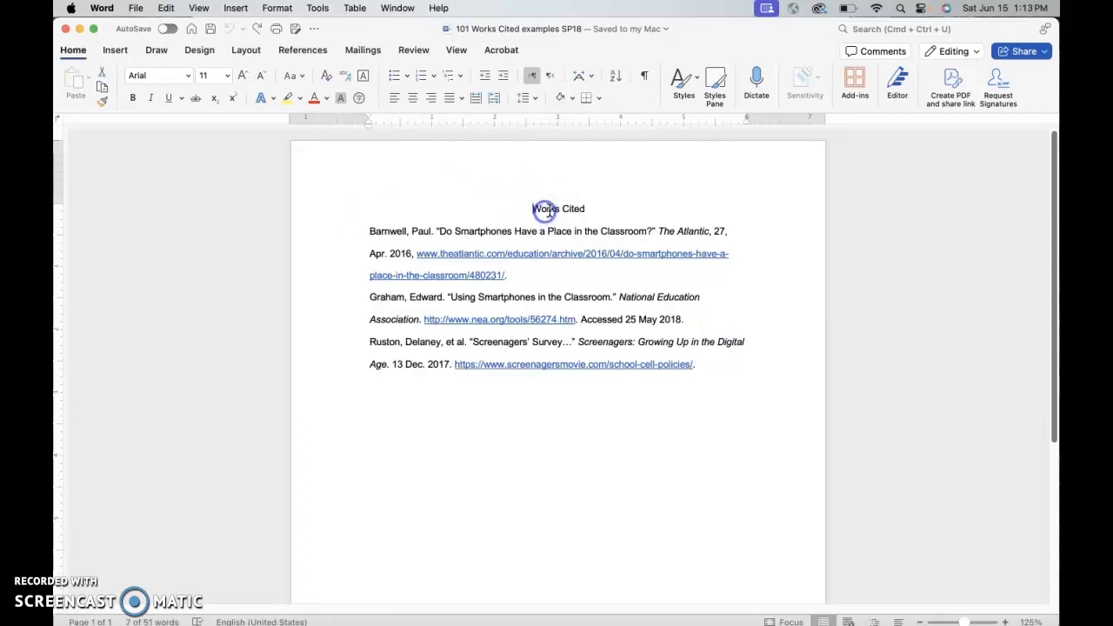
left_click_drag(538, 206, 584, 209)
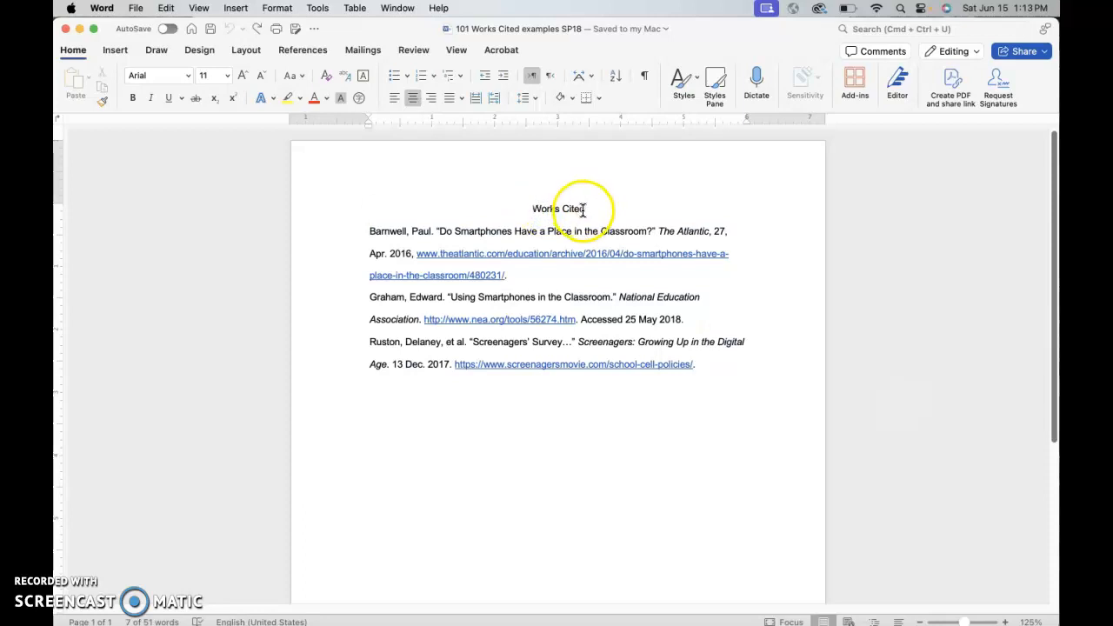
left_click(564, 209)
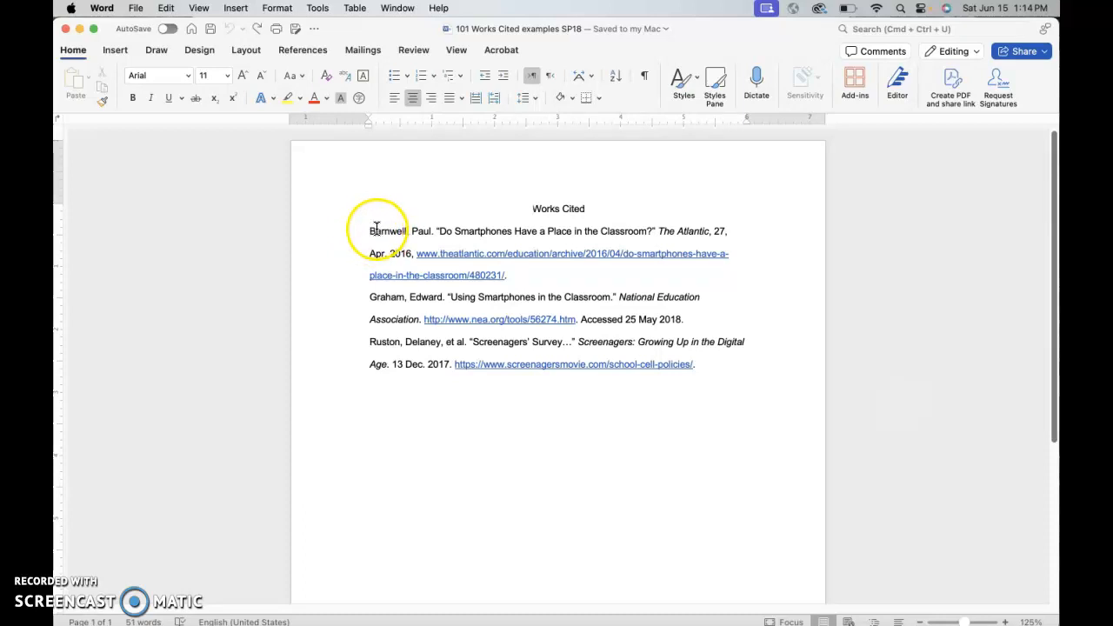
left_click_drag(371, 229, 407, 229)
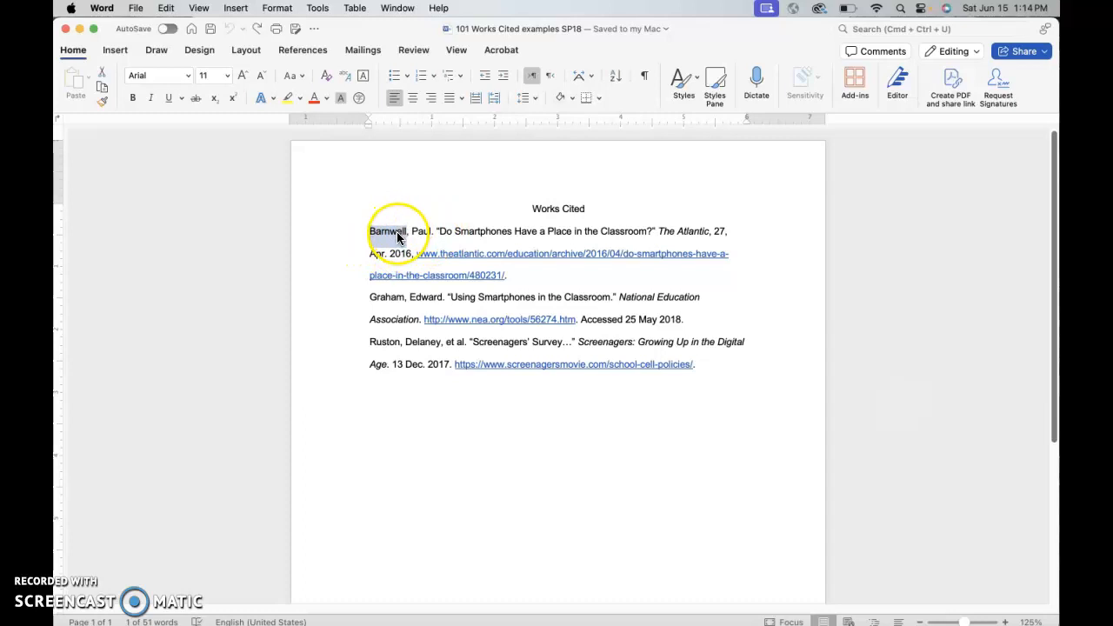
left_click(391, 341)
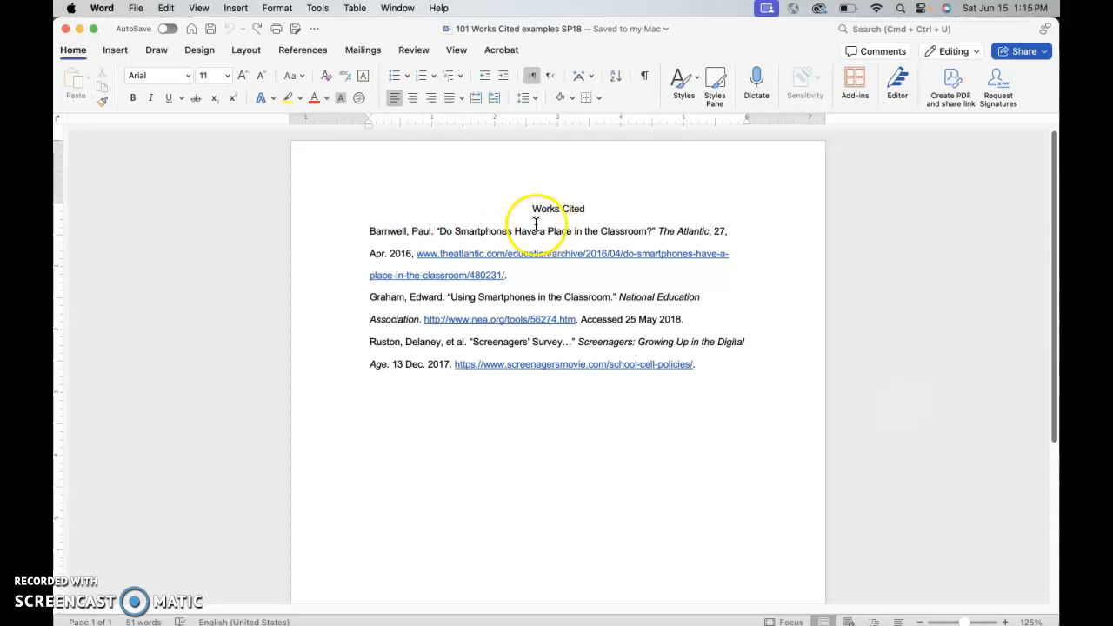
Step: Select the three citation entries and give them a hanging indent of 0.5" in the paragraph settings
left_click_drag(370, 229, 695, 363)
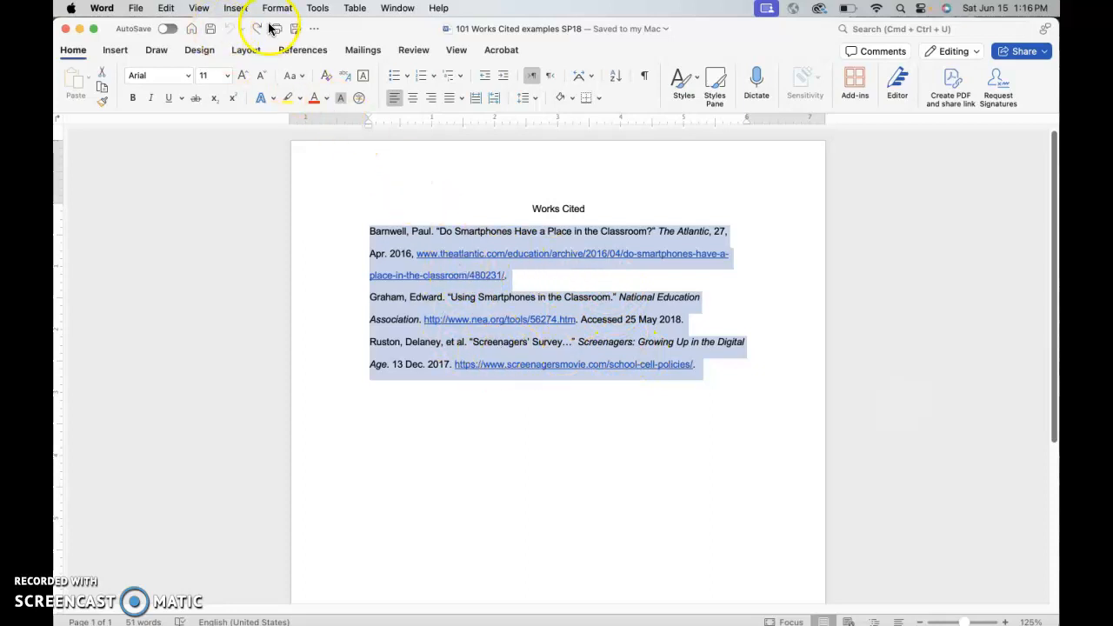
left_click(77, 52)
left_click(76, 52)
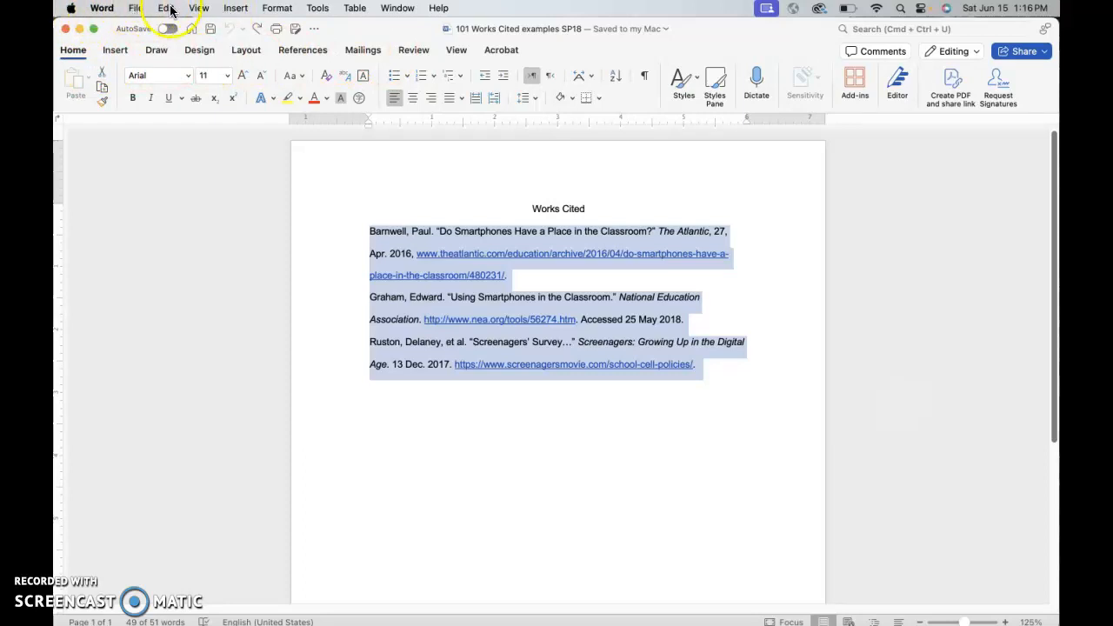
left_click(280, 8)
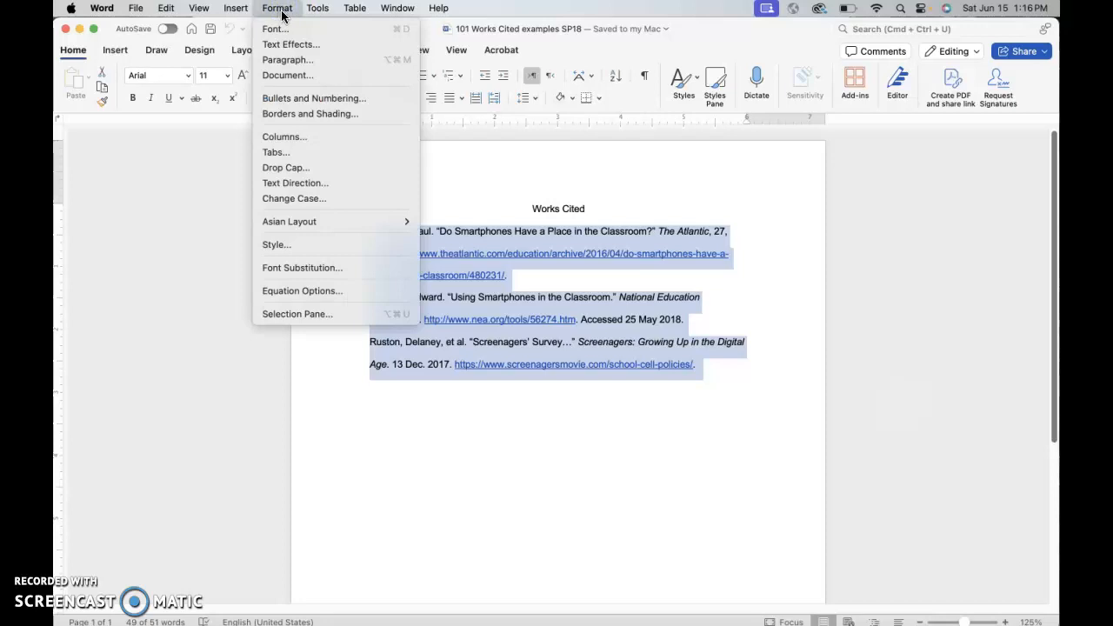
left_click(287, 61)
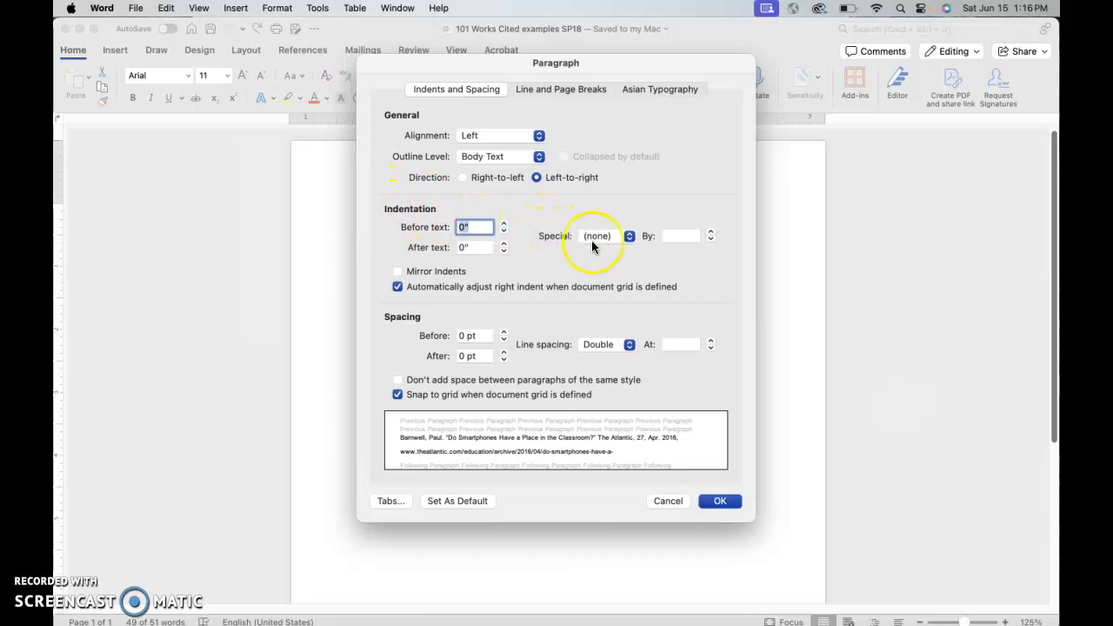
left_click(629, 237)
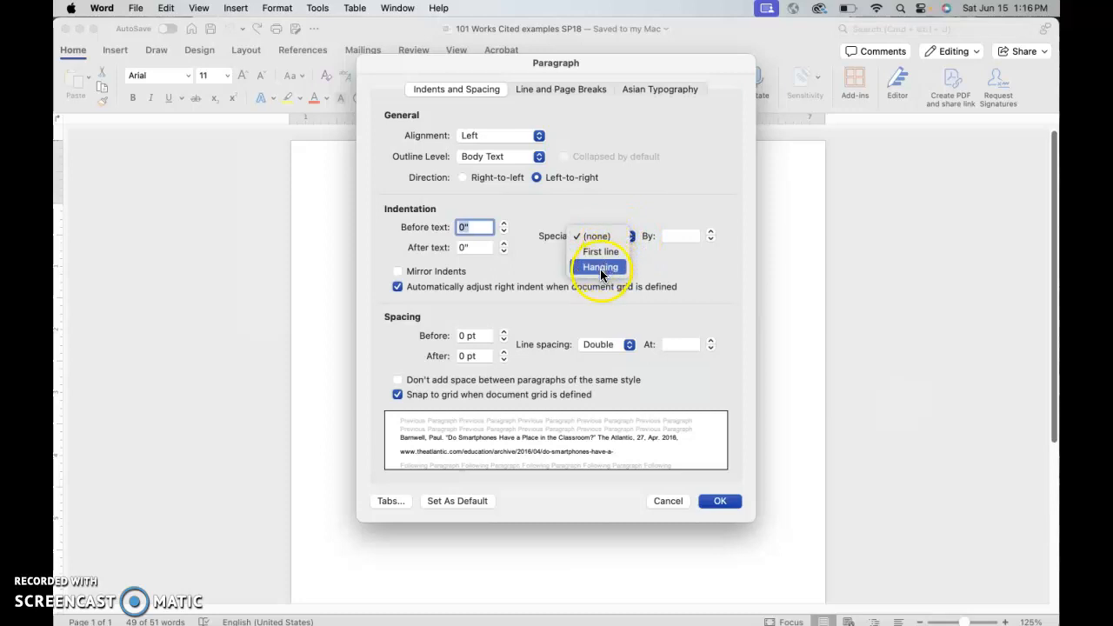
left_click(600, 269)
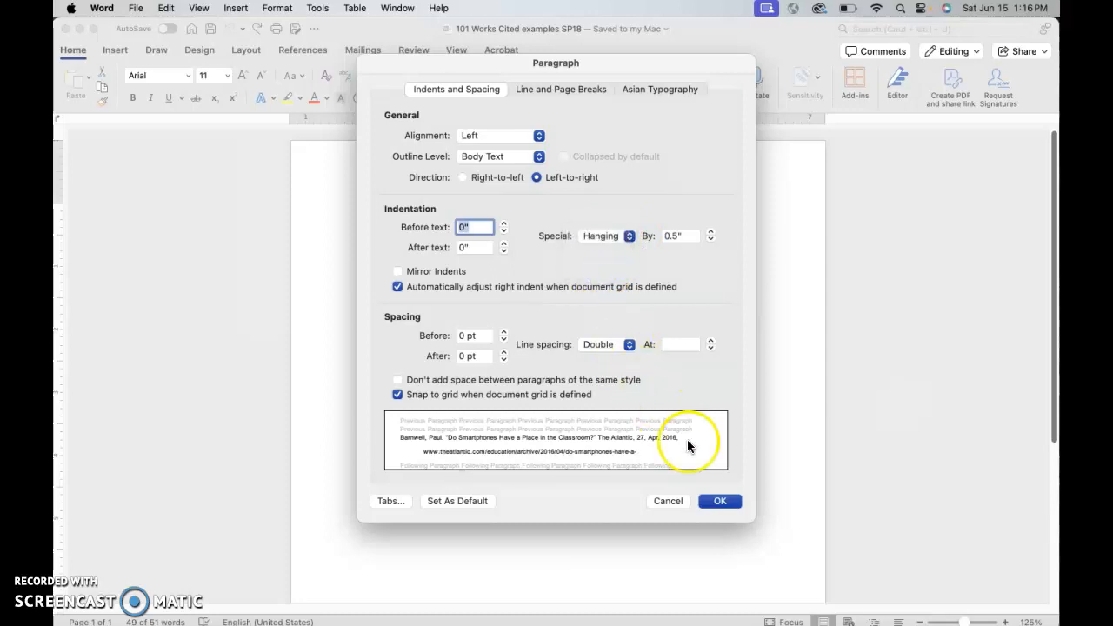
left_click(718, 502)
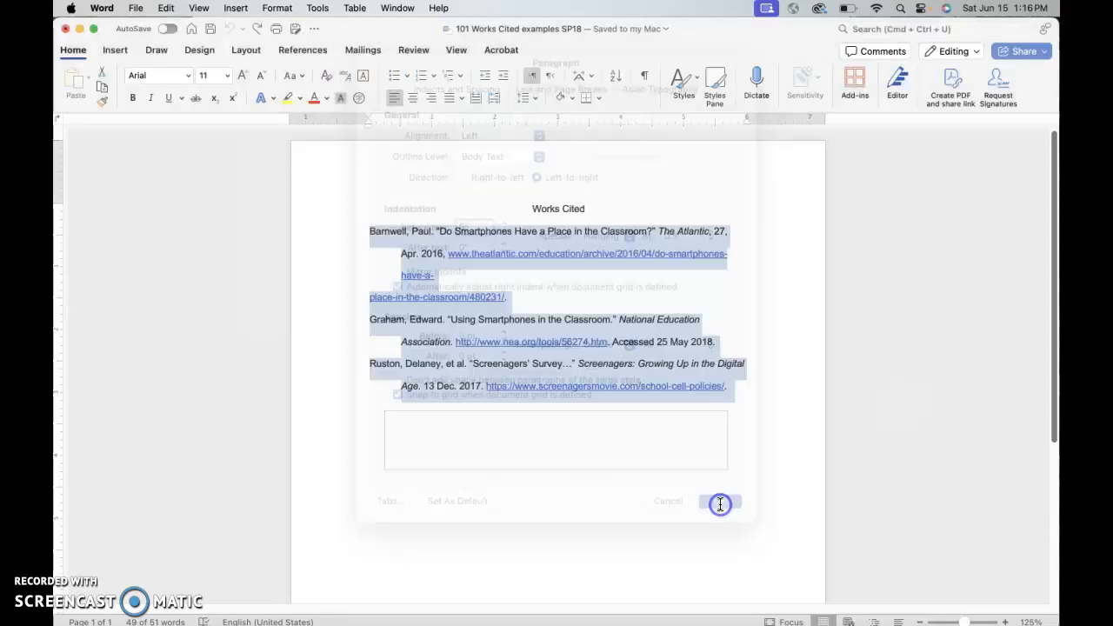
left_click(632, 484)
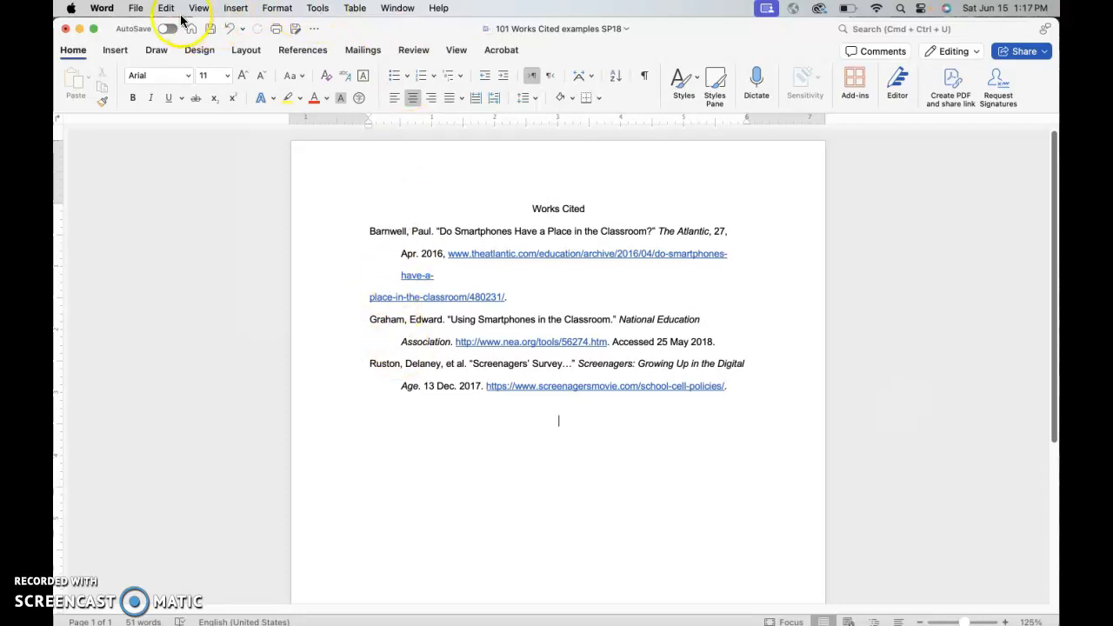
Step: Reselect the citation entries and reopen their paragraph settings to review the hanging indent
left_click_drag(368, 223, 703, 365)
left_click(696, 359)
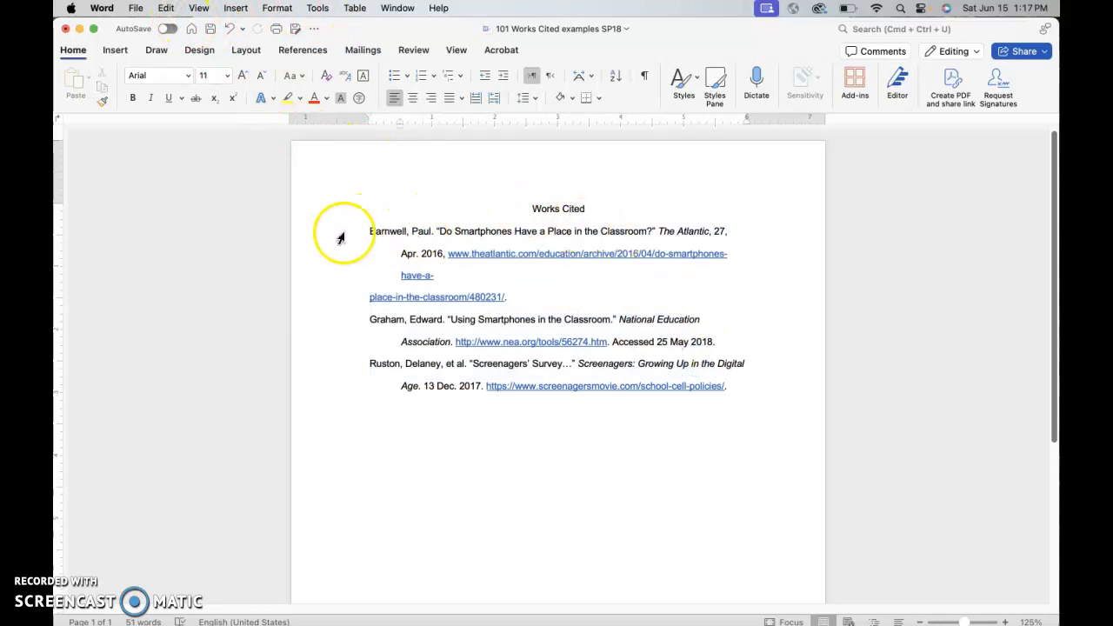
left_click_drag(367, 223, 724, 385)
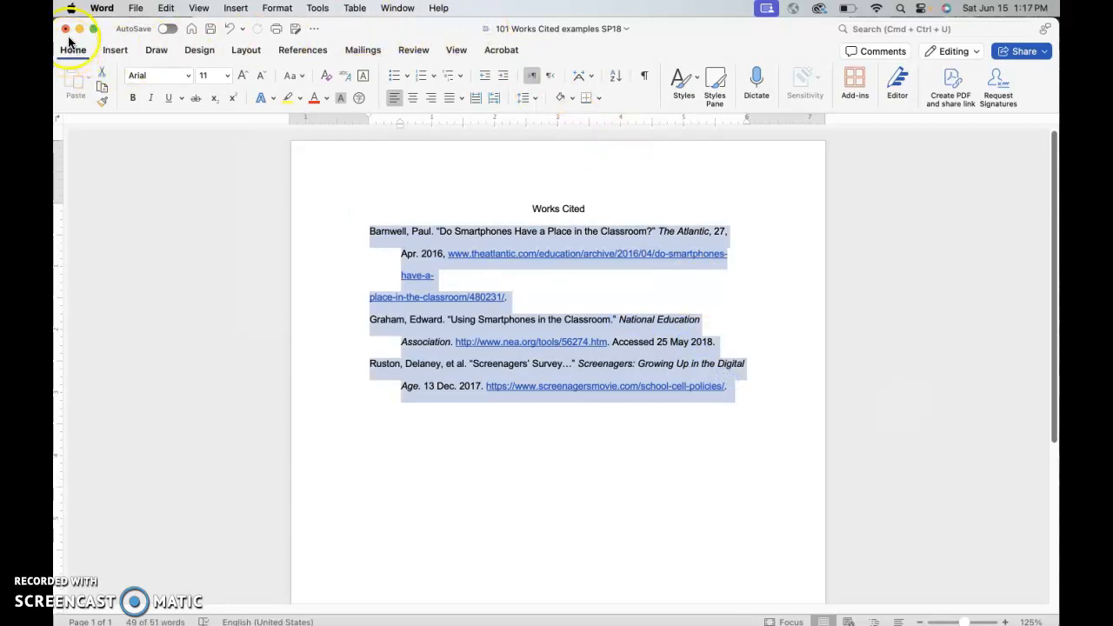
left_click(275, 10)
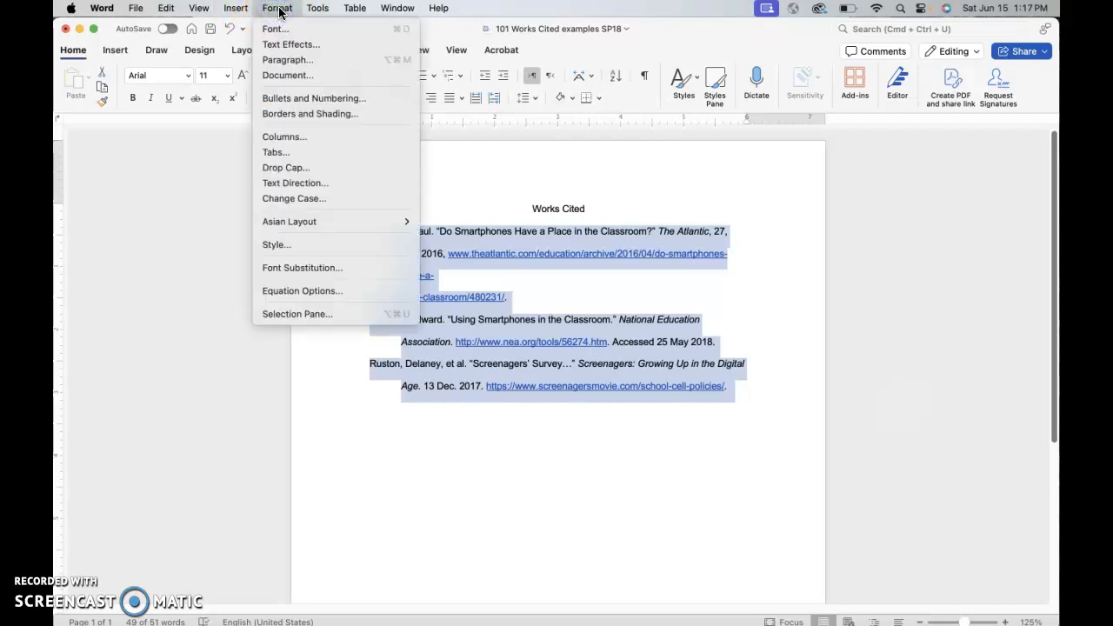
left_click(283, 60)
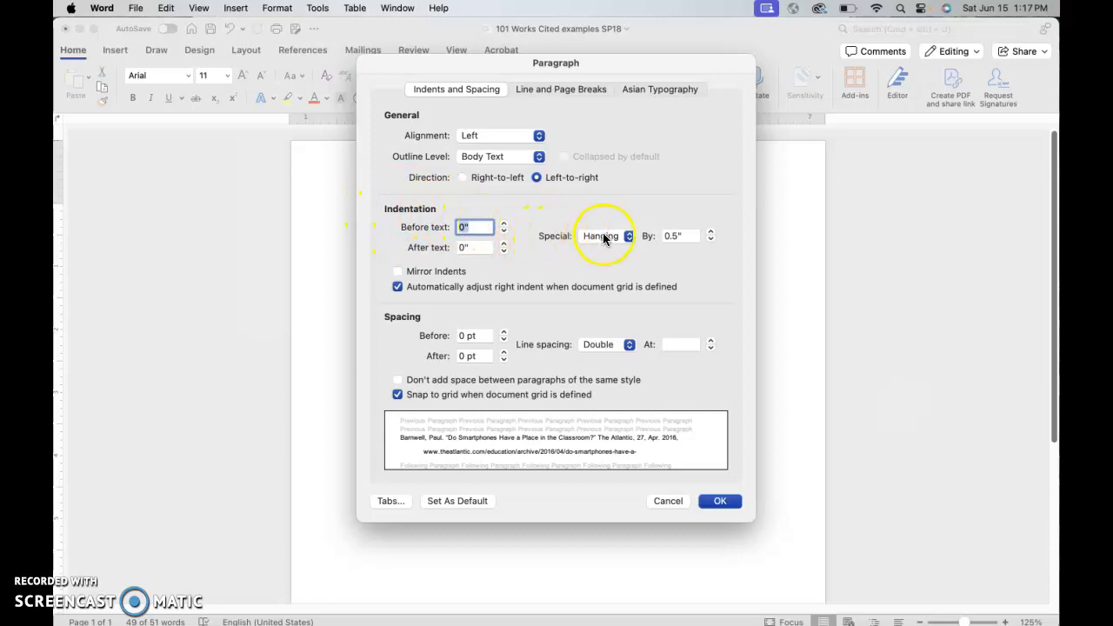
left_click(628, 237)
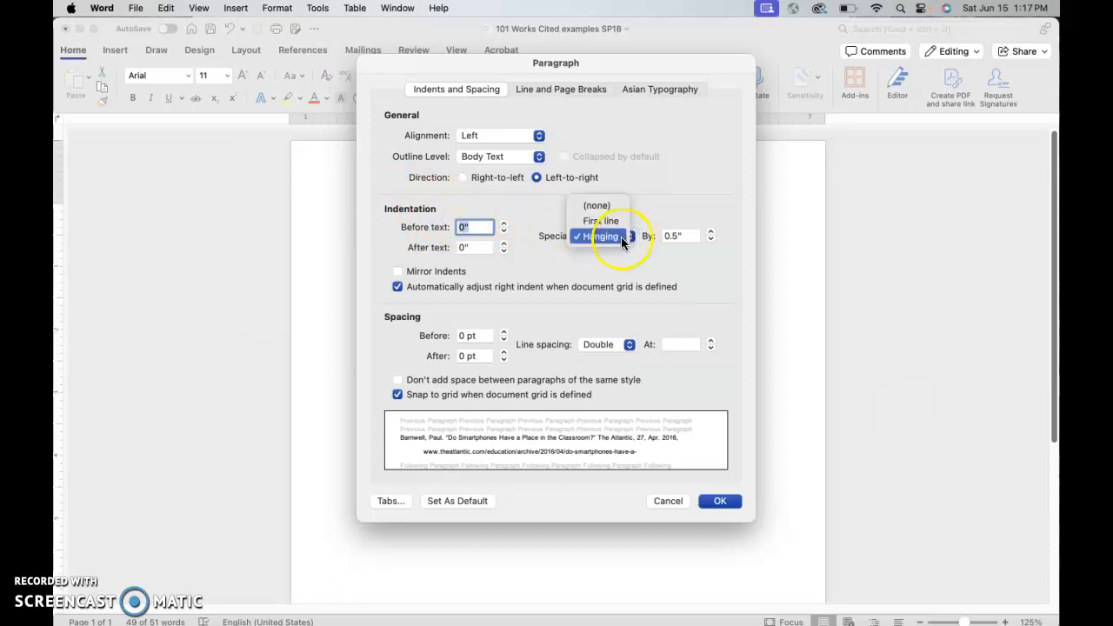
left_click(616, 237)
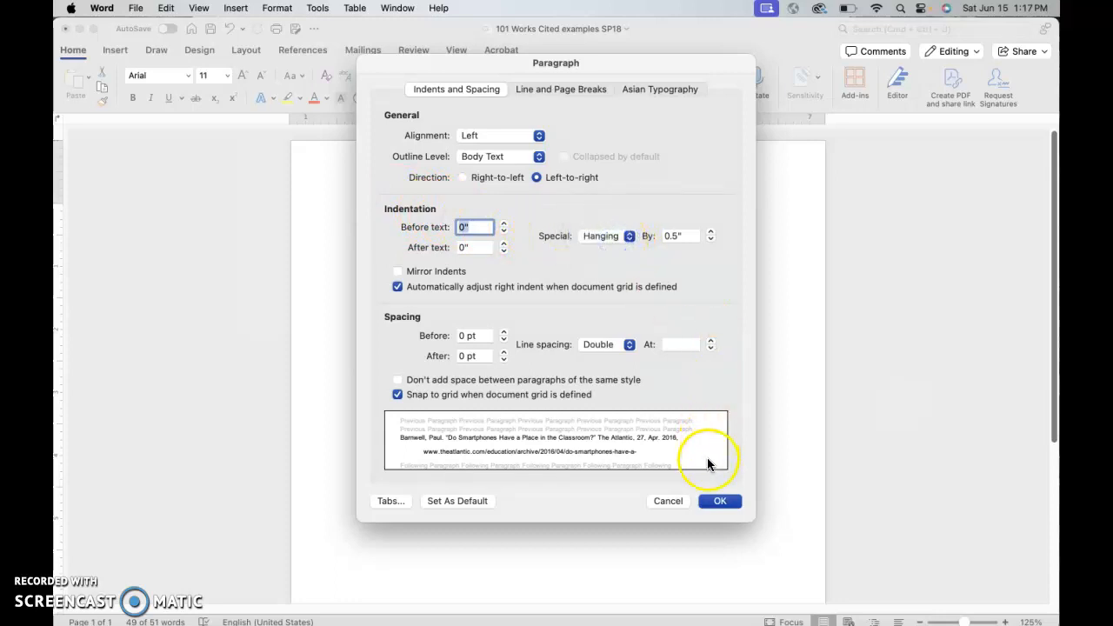
left_click(719, 500)
left_click(592, 495)
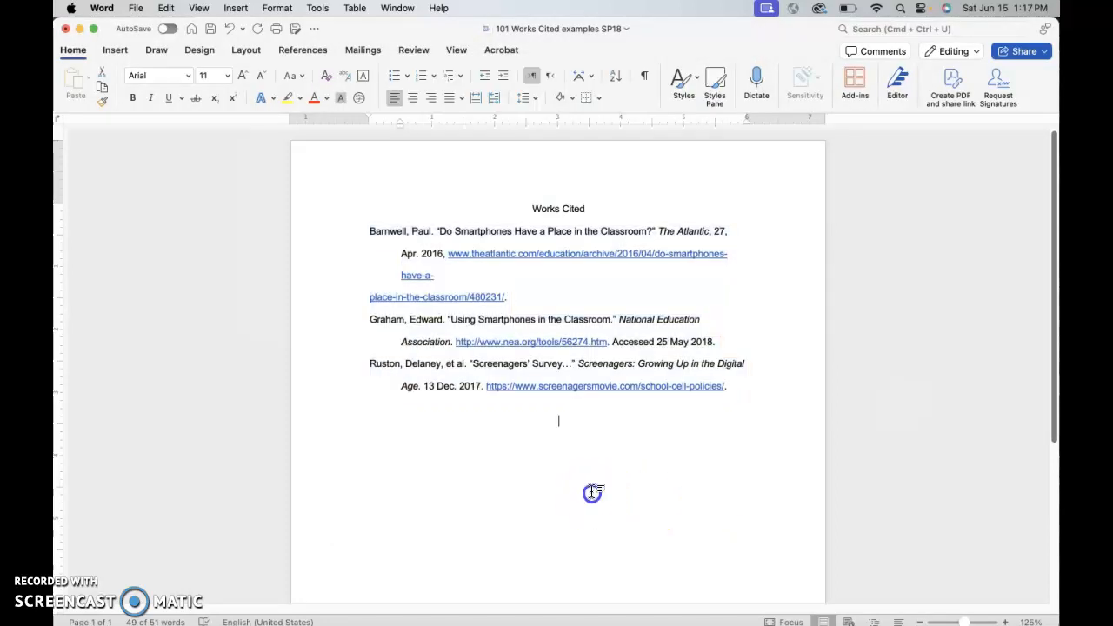